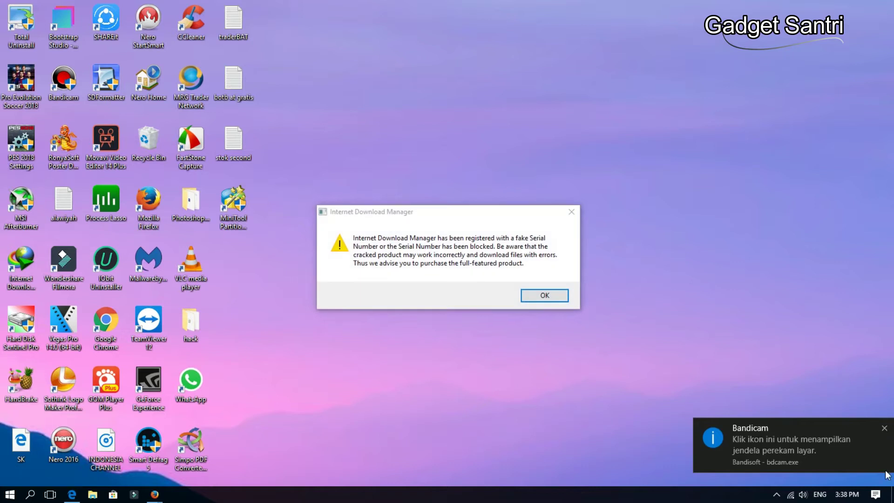
Dismiss the Internet Download Manager warning and close its registration form without filling it in.
left_click(574, 215)
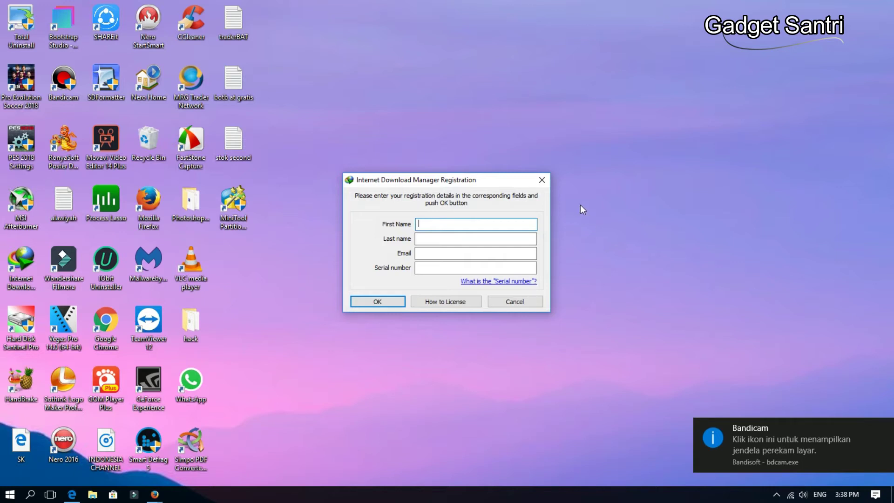
left_click(541, 180)
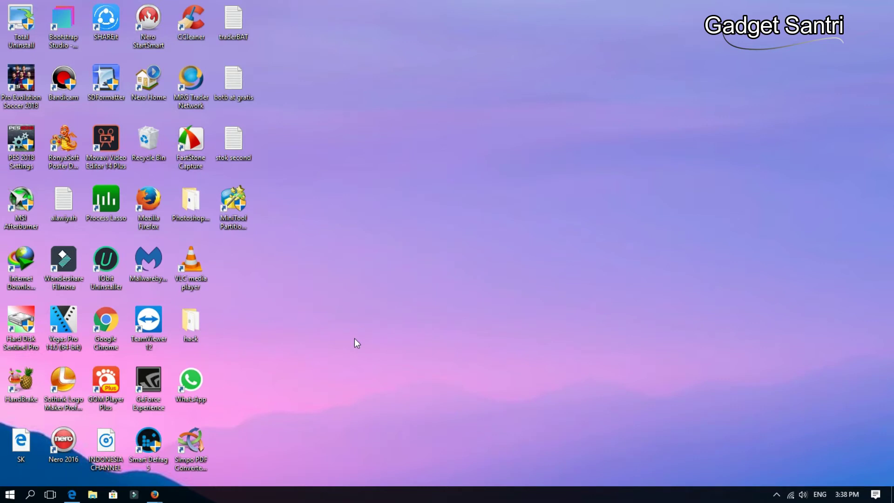
Open drive I: in File Explorer and check its file system, used space and capacity in the drive properties.
left_click(93, 494)
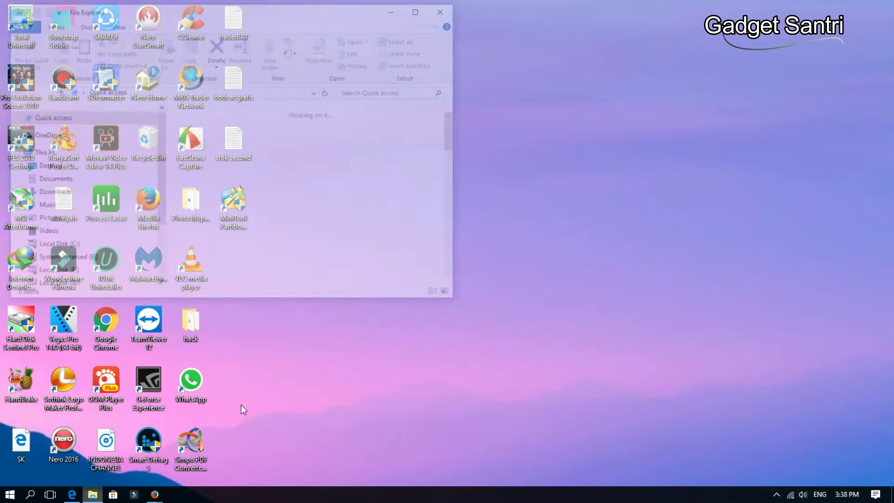
left_click(160, 249)
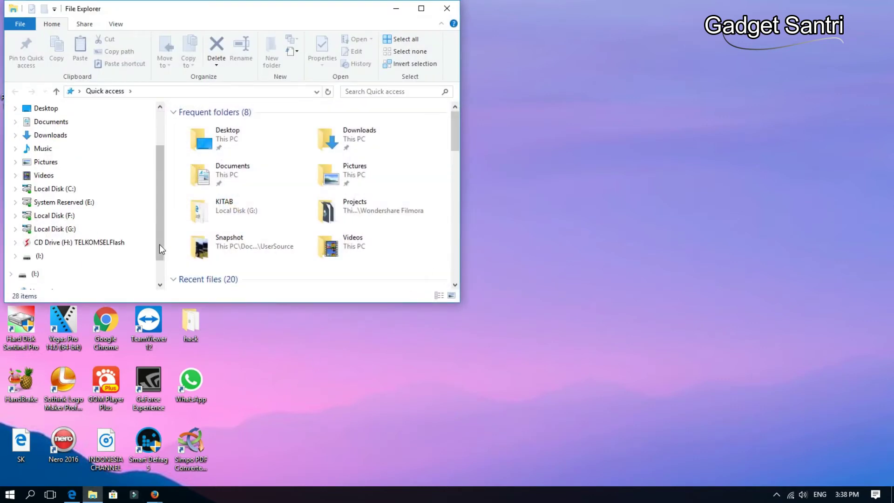
left_click(40, 256)
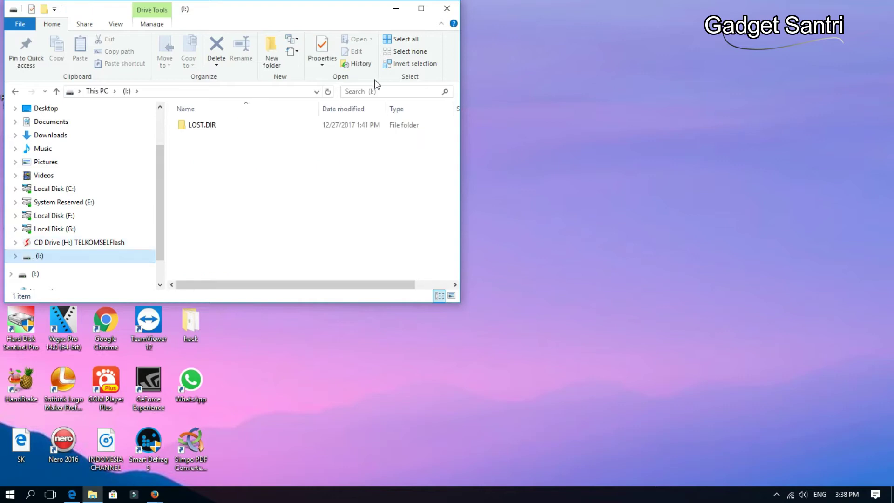
right_click(63, 256)
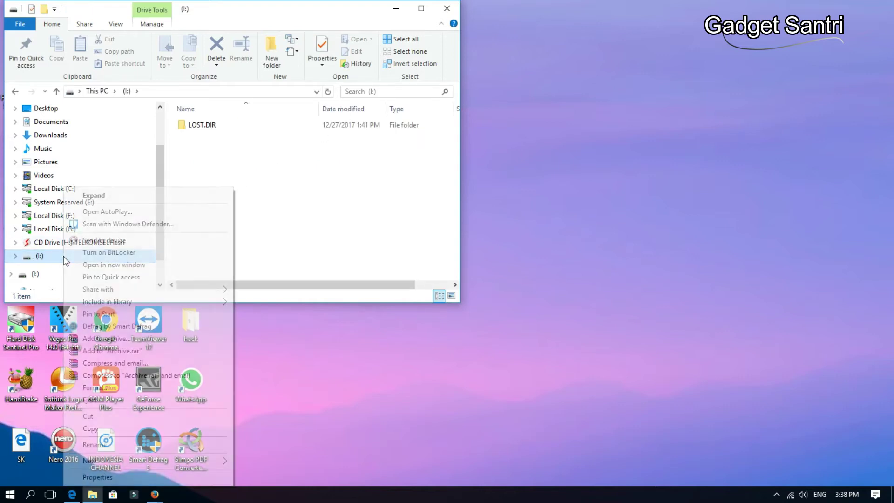
left_click(106, 478)
left_click_drag(206, 227, 259, 111)
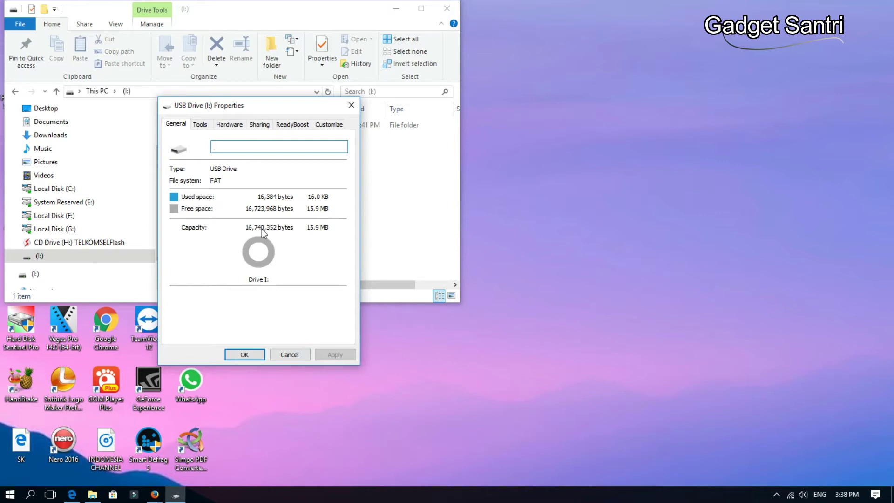
left_click(245, 354)
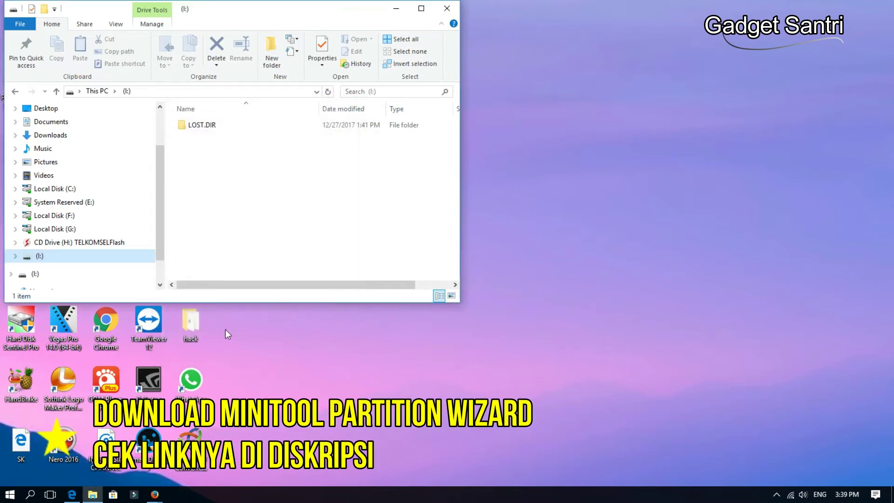
right_click(84, 255)
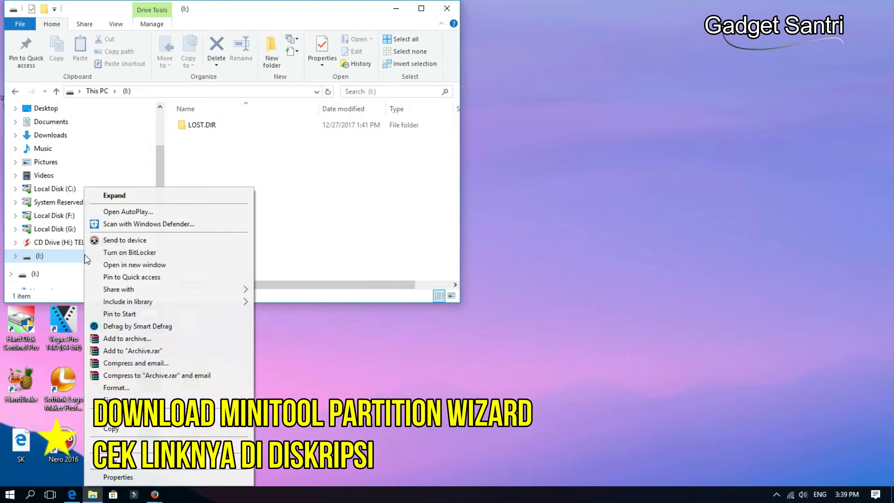
left_click(158, 477)
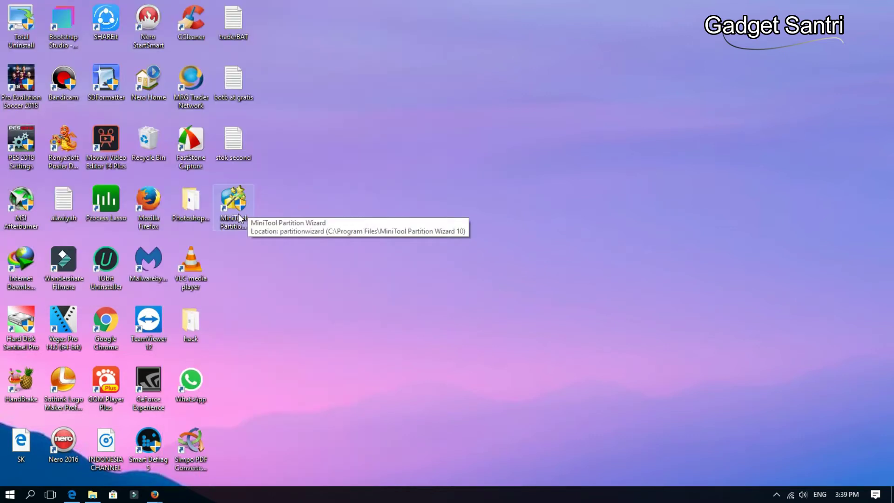
Launch MiniTool Partition Wizard Free from the desktop and open its disk management window.
double_click(233, 222)
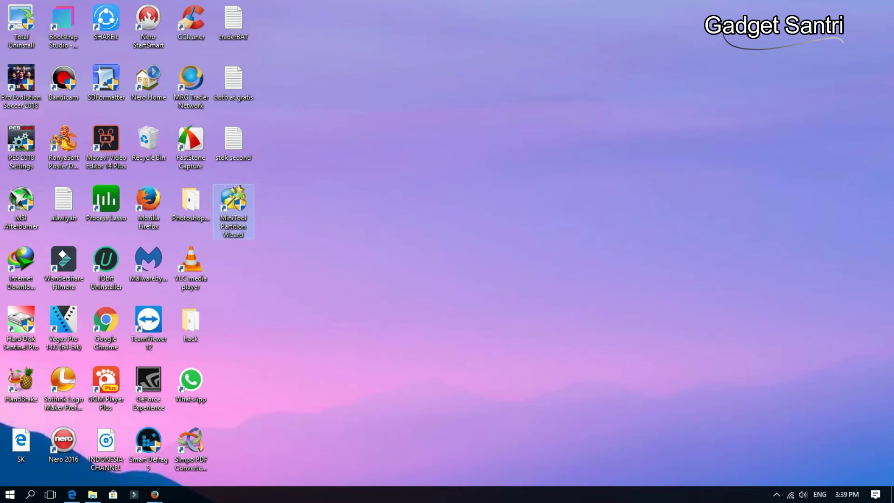
left_click(390, 325)
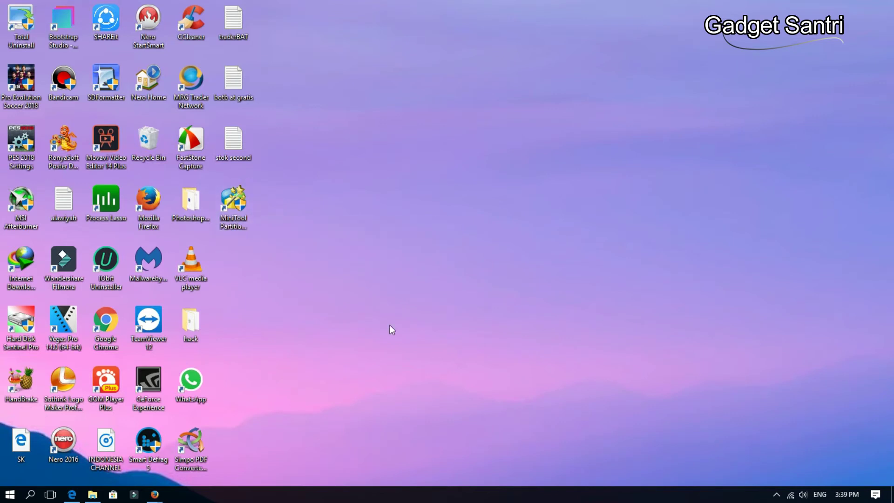
right_click(404, 145)
left_click(437, 177)
right_click(373, 145)
left_click(417, 182)
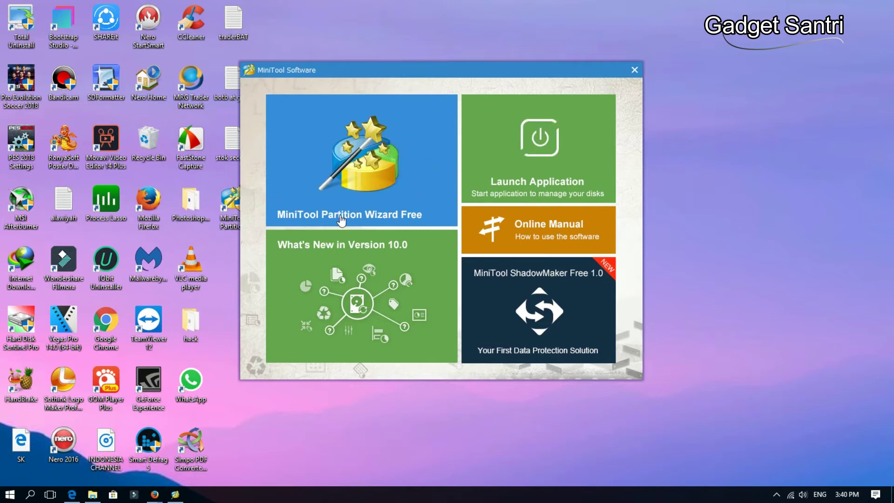
left_click(368, 171)
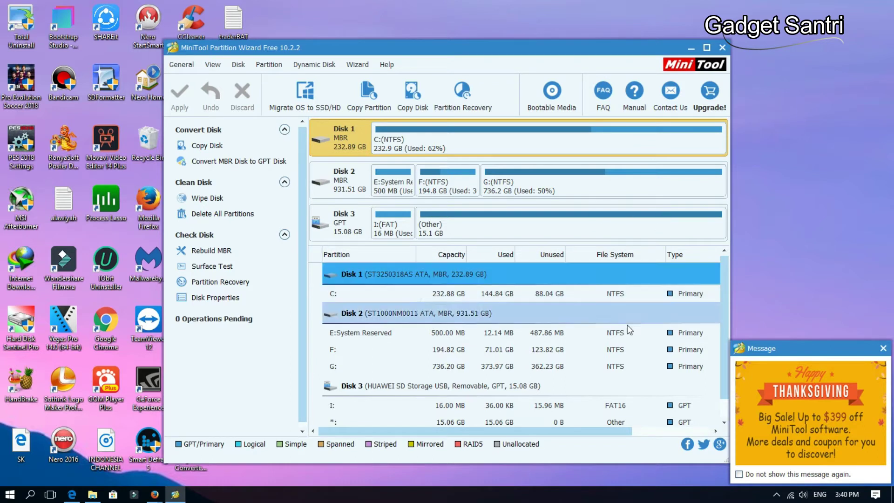
Examine the partitions of the removable Huawei disk, and check them against drive I:'s properties in File Explorer.
scroll(575, 343, "down", 1)
scroll(480, 359, "up", 1)
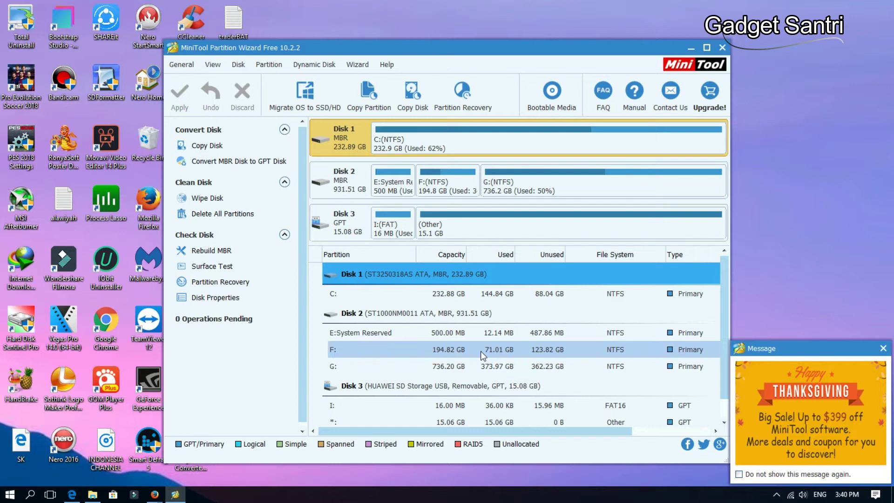
scroll(481, 351, "down", 1)
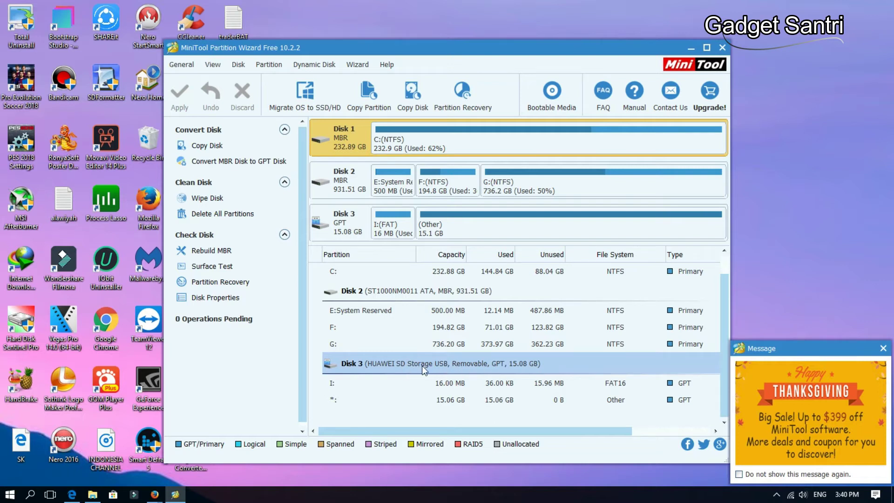
left_click(92, 494)
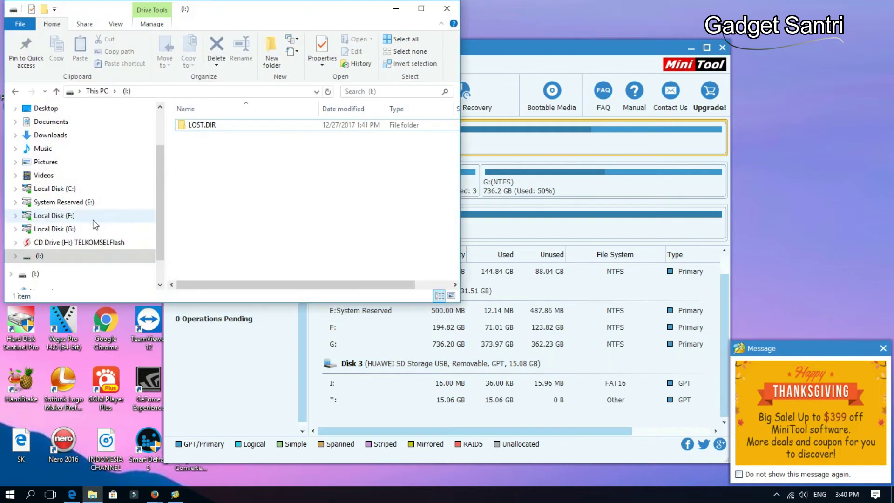
right_click(70, 256)
left_click(105, 476)
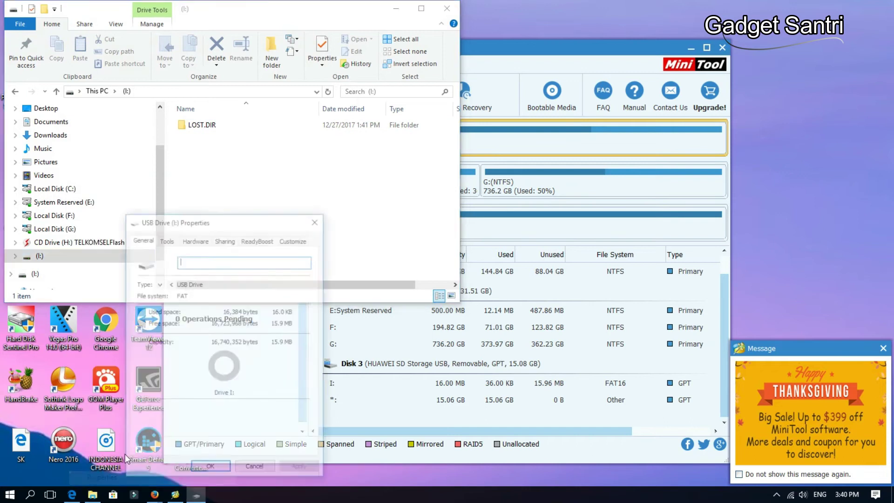
left_click(217, 470)
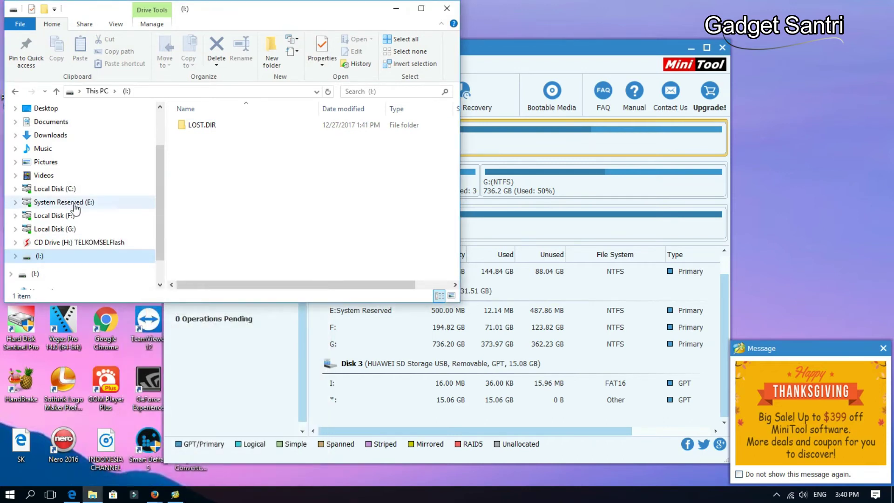
Check the size of the D KOPLO folder inside MUSIC MUSIC on Local Disk (G:).
left_click(50, 216)
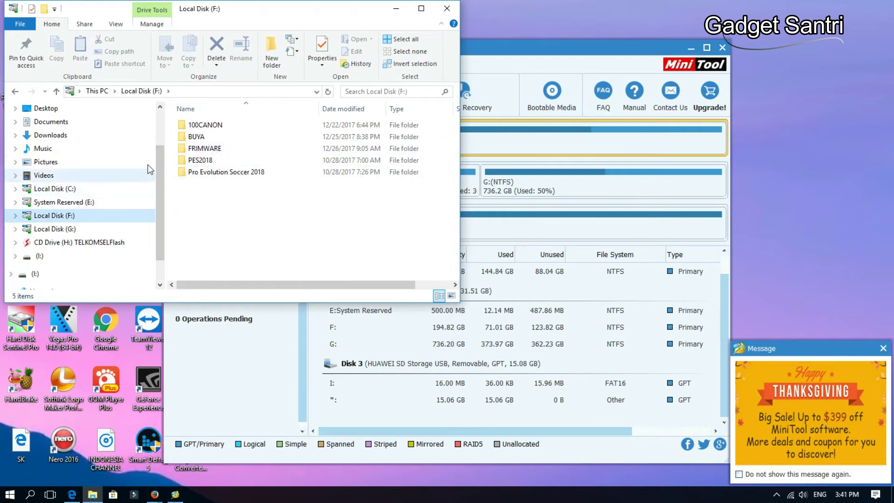
double_click(65, 229)
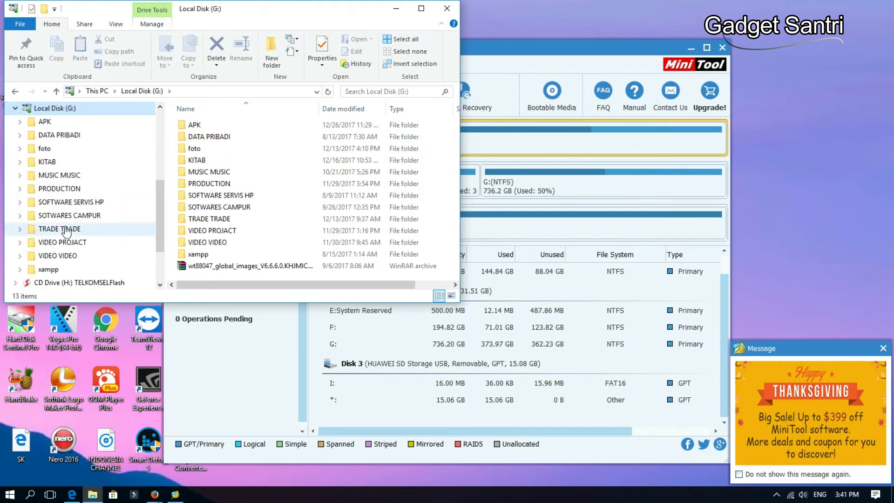
double_click(218, 172)
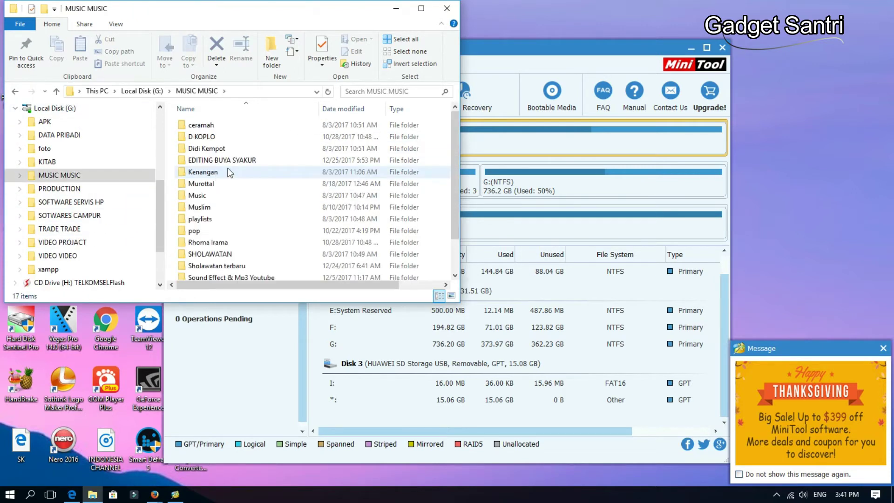
right_click(213, 138)
left_click(239, 476)
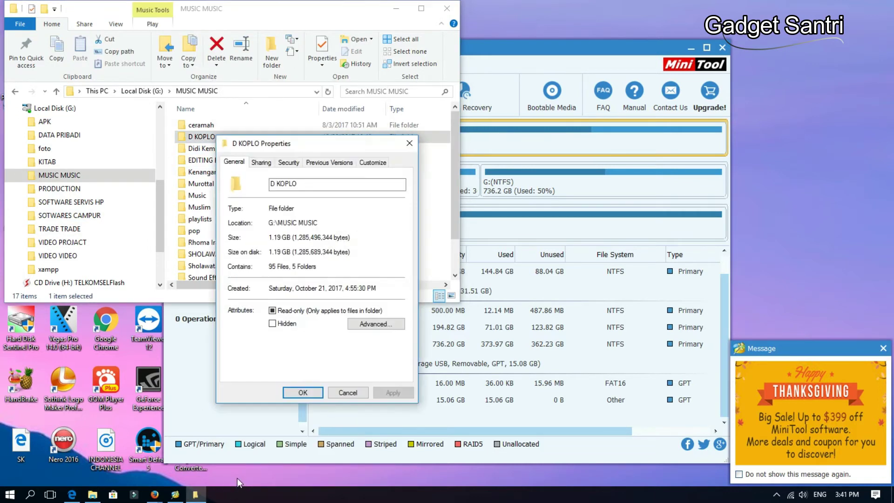
left_click(305, 392)
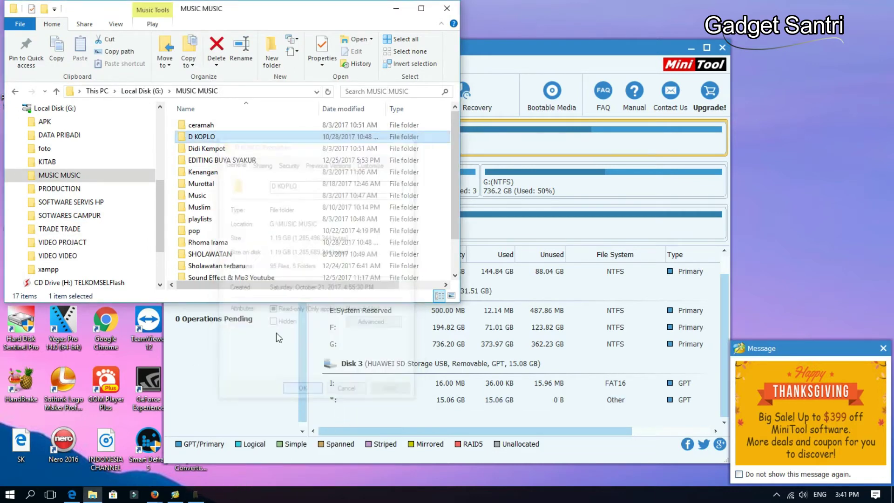
Try to copy the D KOPLO folder onto drive I:, and close File Explorer.
right_click(204, 139)
left_click(260, 419)
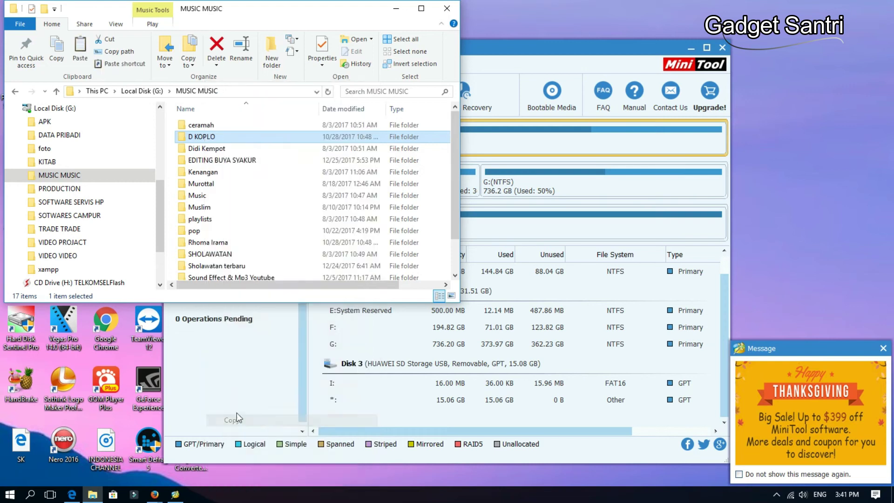
scroll(51, 269, "down", 2)
left_click(40, 269)
right_click(238, 201)
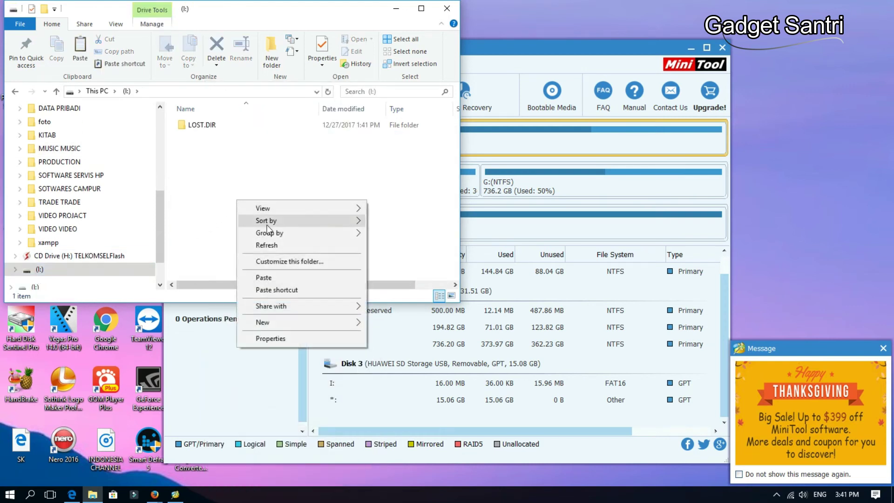
left_click(271, 277)
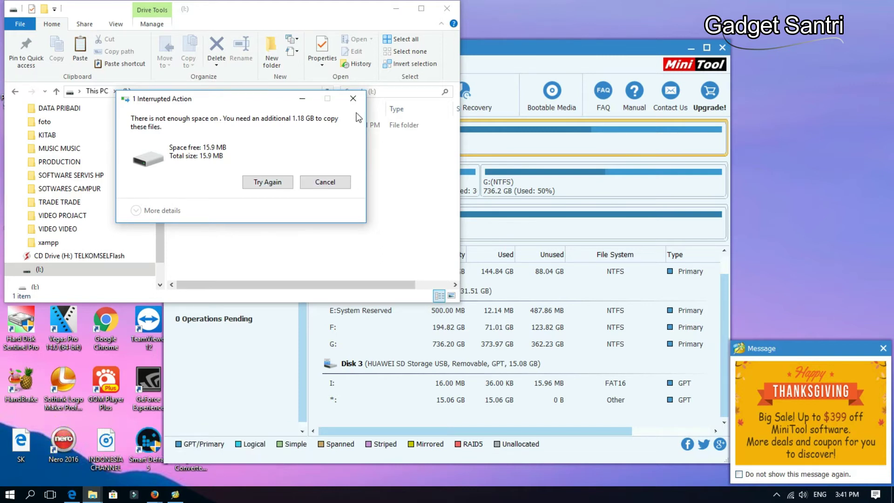
left_click(353, 99)
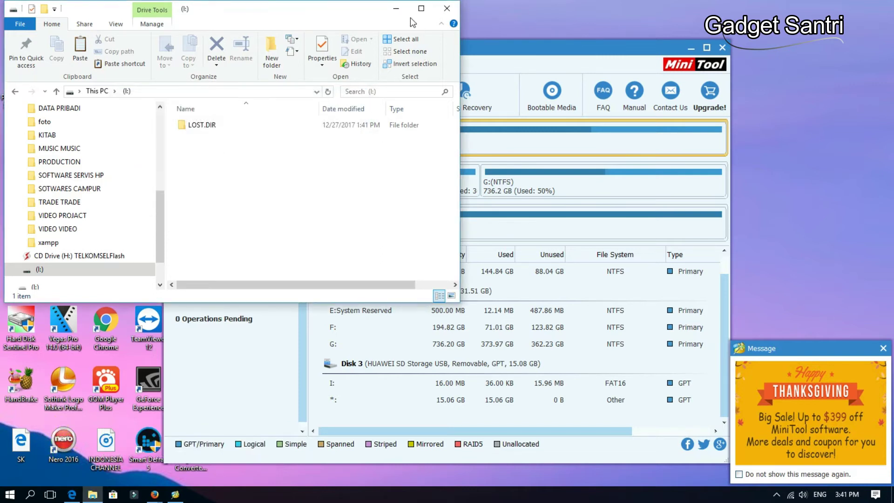
left_click(446, 9)
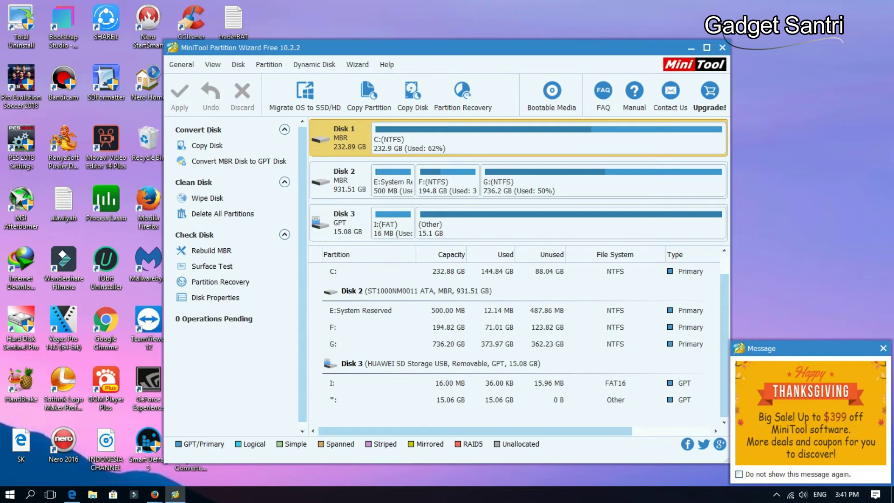
Mark both partitions of Disk 3, the FAT16 drive I: and the 15.06 GB one, for deletion.
right_click(444, 385)
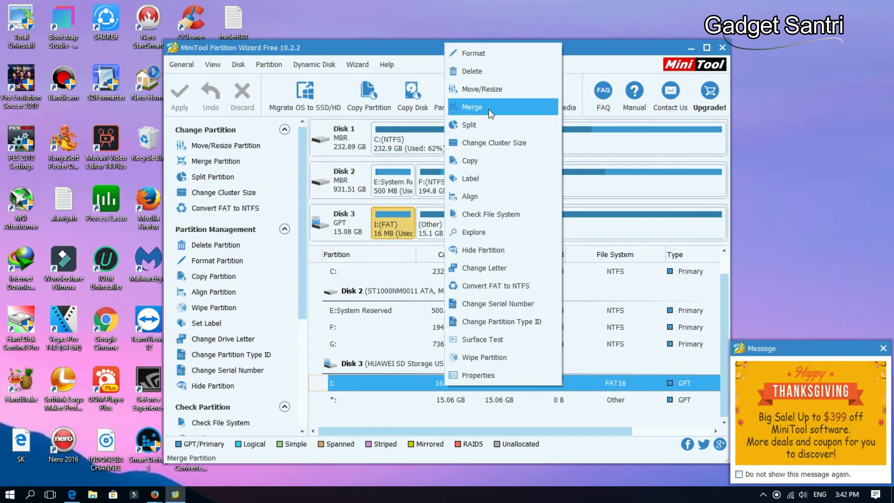
left_click(488, 71)
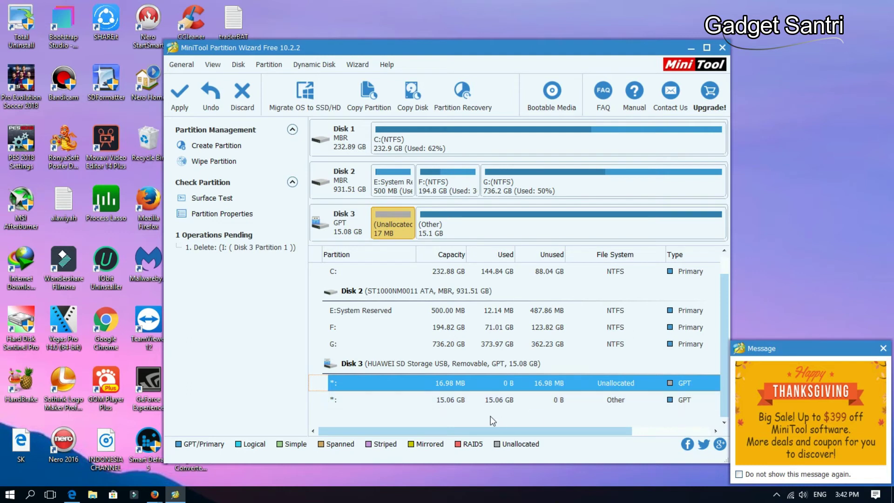
right_click(446, 402)
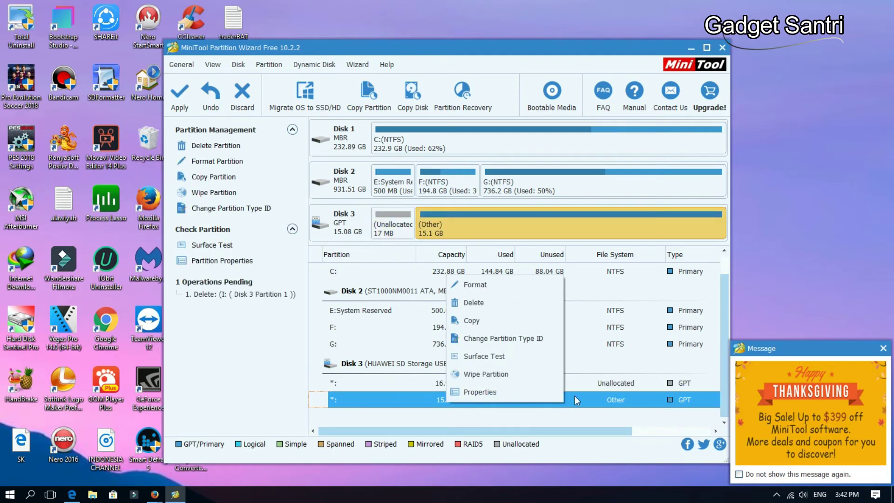
left_click(496, 303)
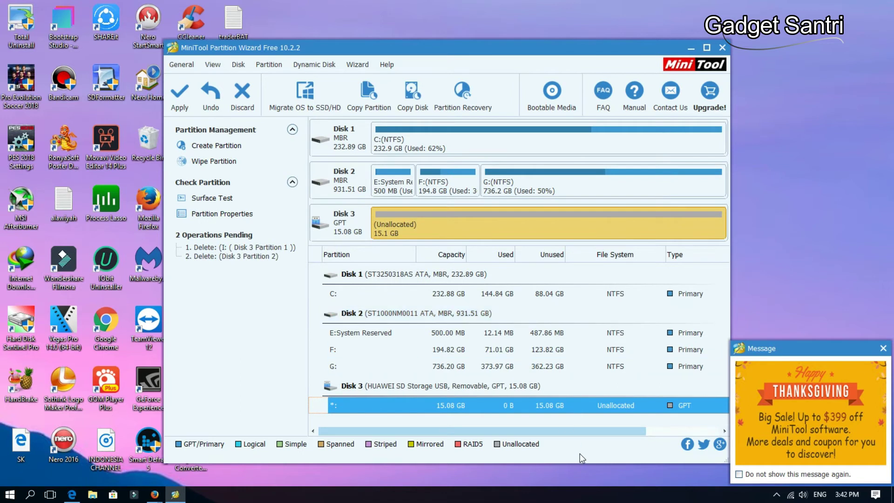
Create a new primary partition in Disk 3's unallocated space, entering the label KITAB and choosing the FAT32 file system.
right_click(409, 410)
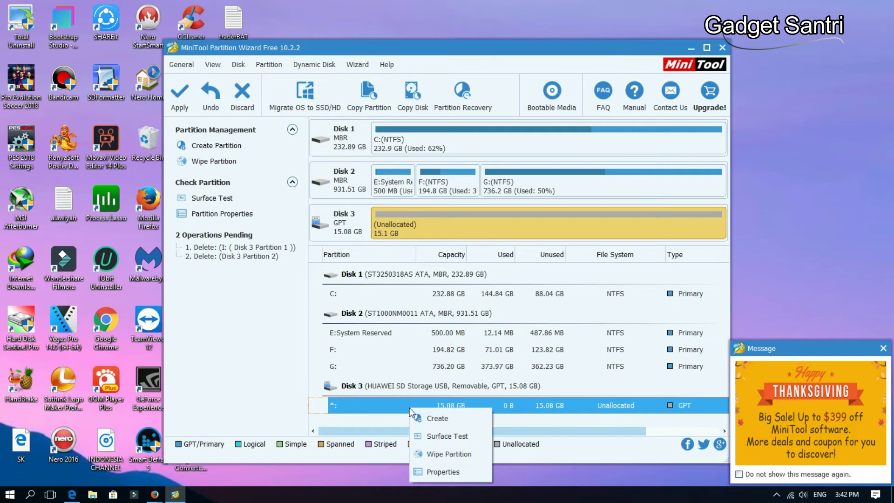
left_click(446, 420)
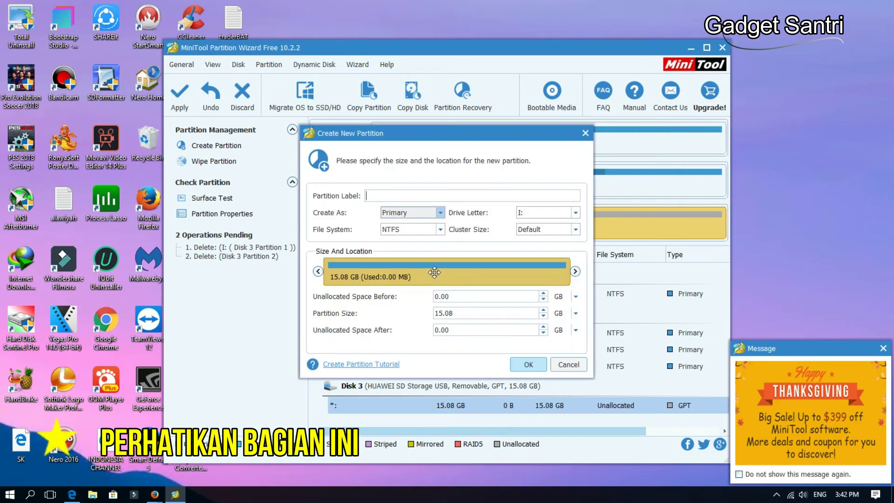
left_click(417, 193)
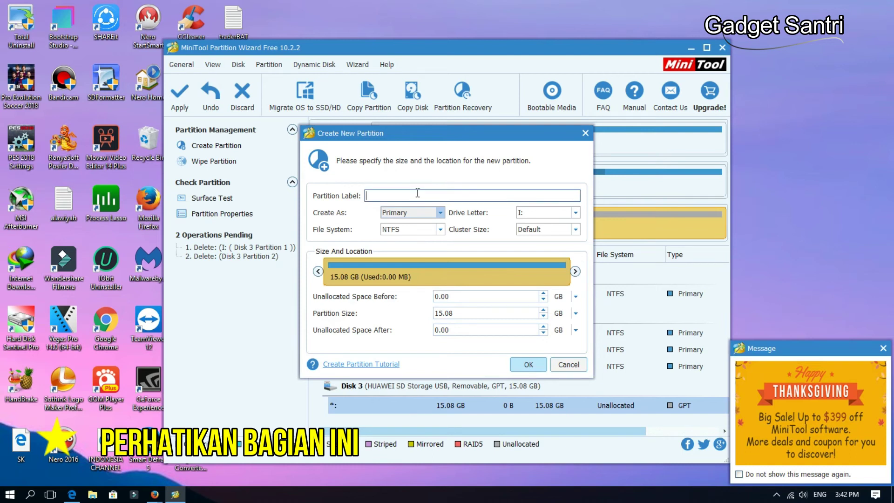
type("KITAB")
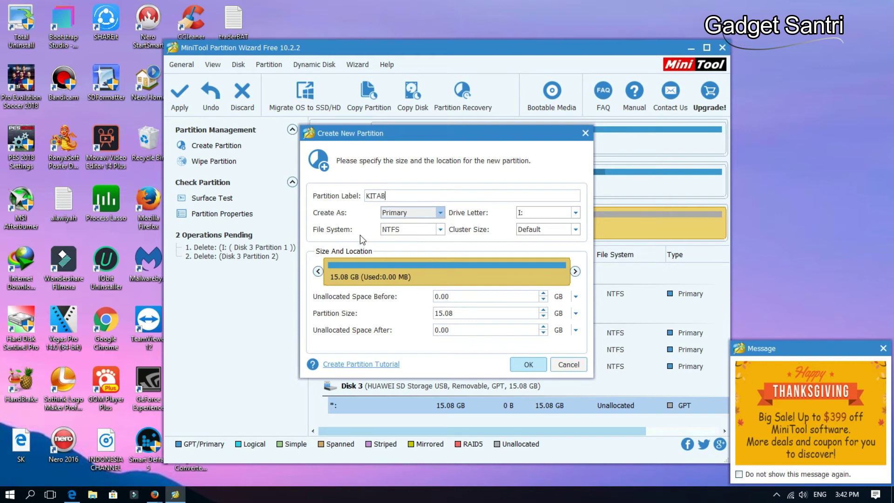
left_click(440, 230)
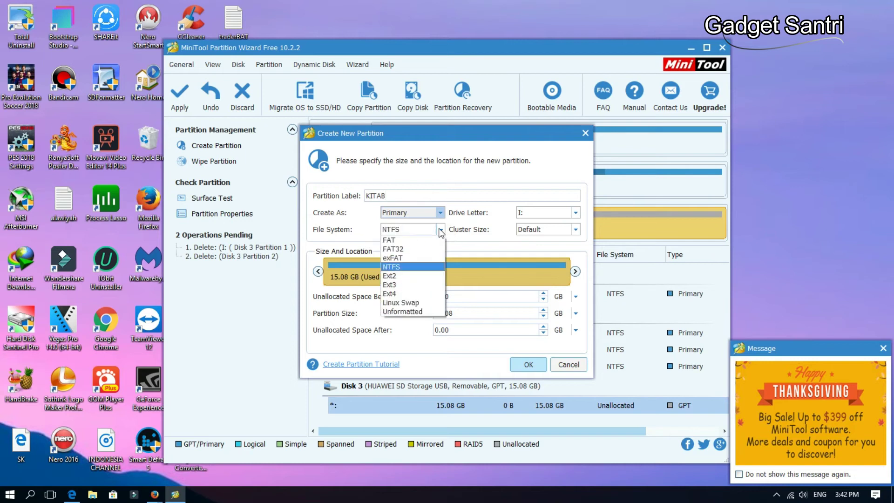
left_click(421, 249)
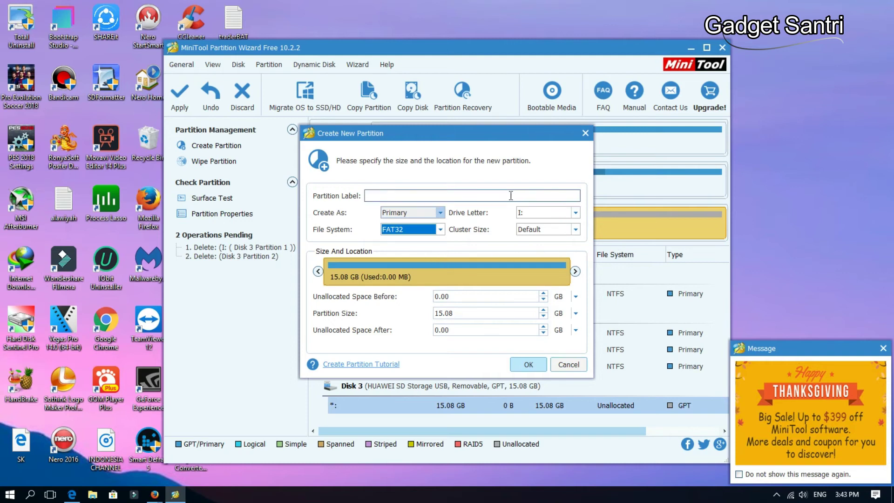
left_click(522, 363)
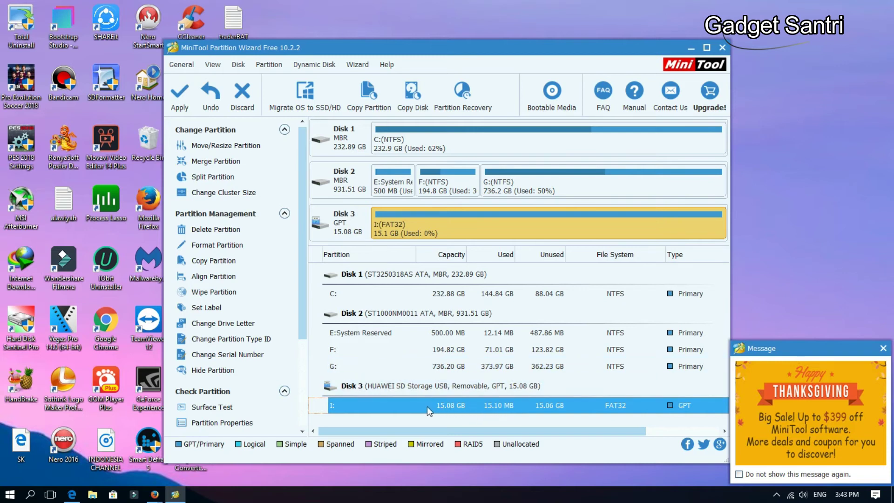
Apply all pending partition changes to Disk 3 and close the completion message.
left_click(181, 97)
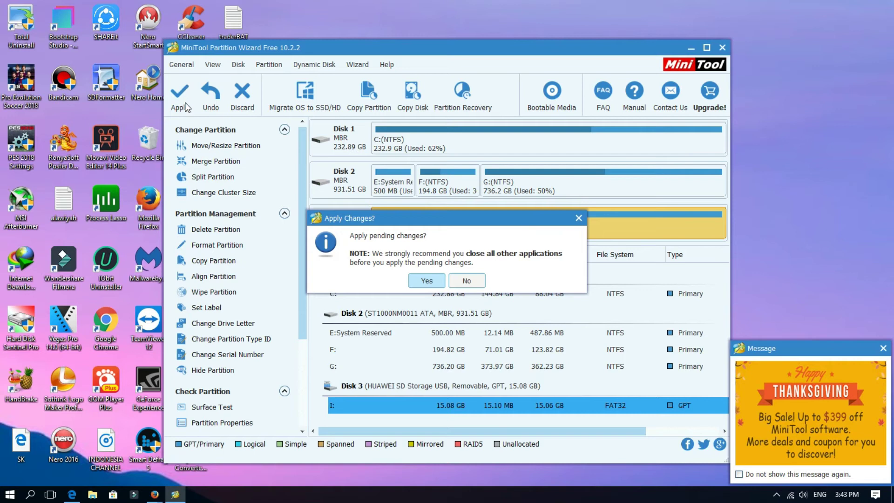
left_click(427, 280)
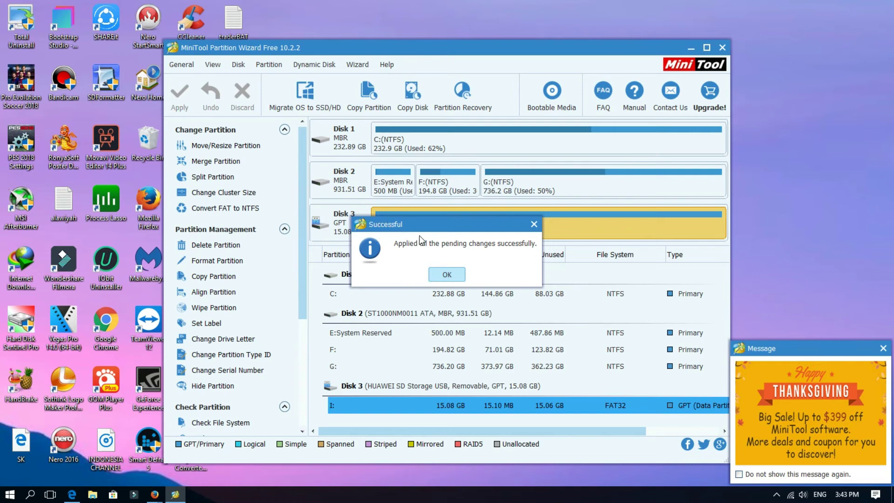
left_click(443, 275)
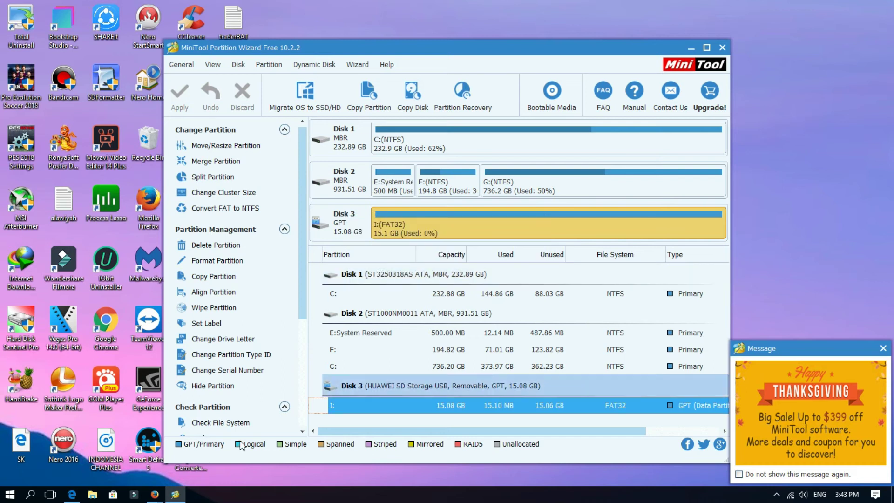
Check the capacity of drive I: in its properties in File Explorer.
left_click(93, 493)
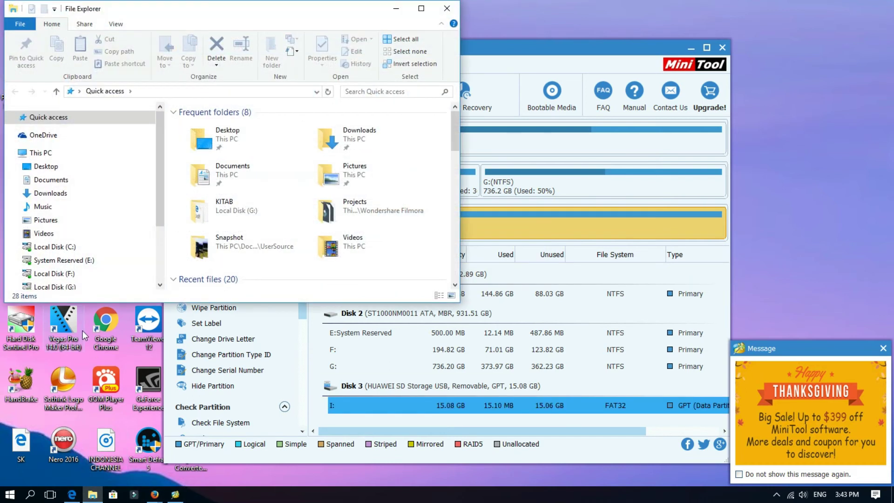
scroll(126, 202, "down", 5)
left_click(40, 230)
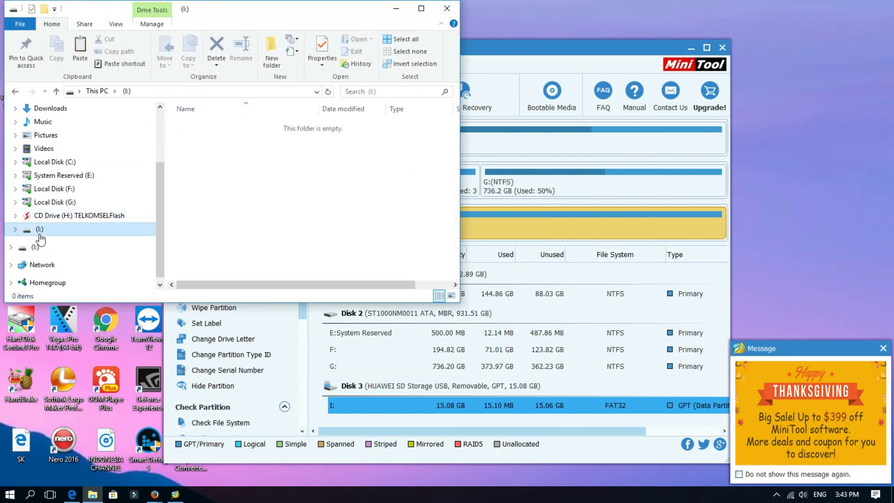
right_click(44, 237)
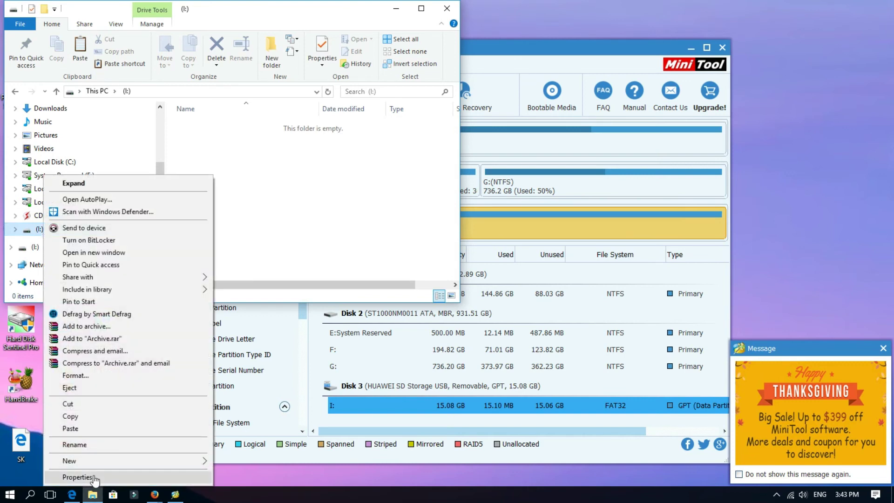
left_click(93, 479)
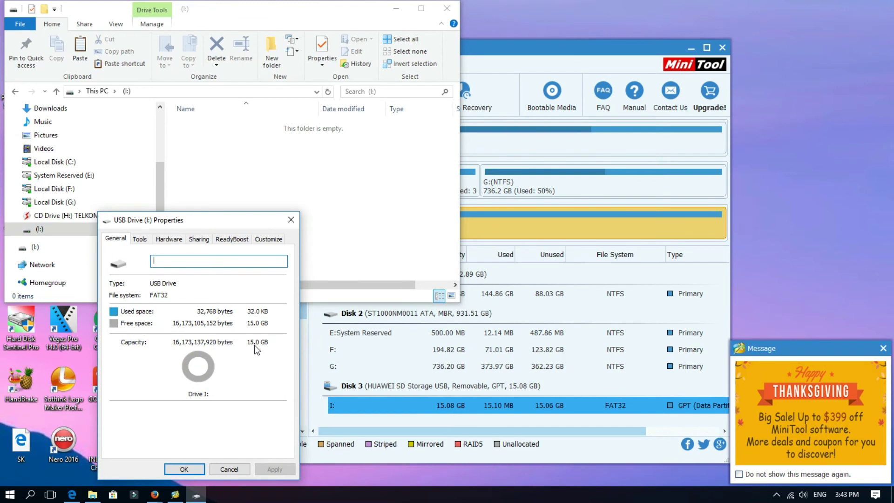
left_click(184, 469)
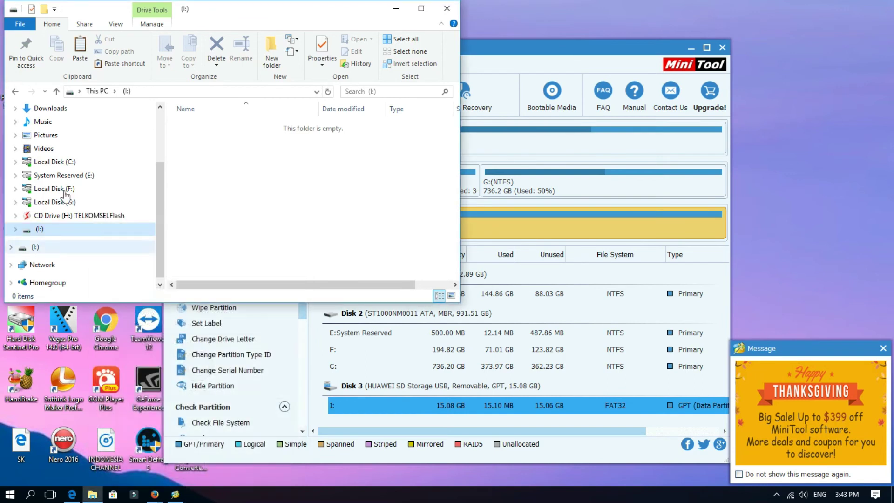
Copy the D KOPLO folder from MUSIC MUSIC on Local Disk (G:) onto drive I:.
left_click(71, 202)
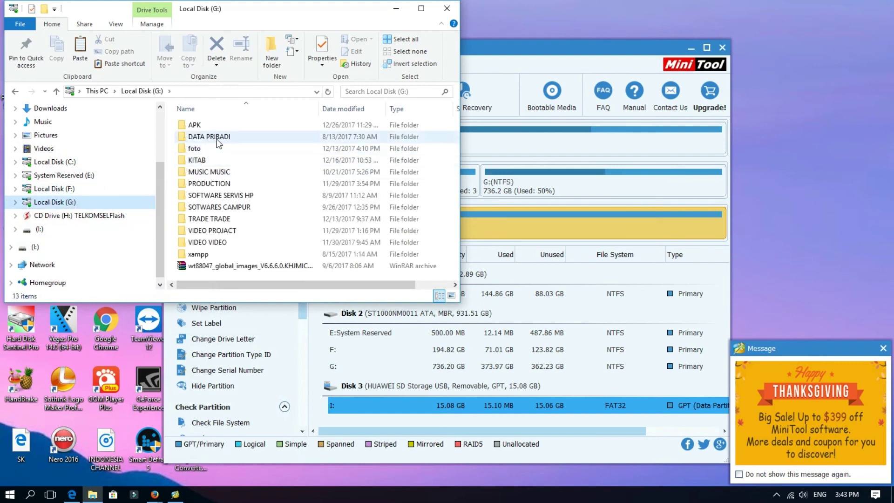
left_click(219, 173)
double_click(218, 173)
left_click(214, 140)
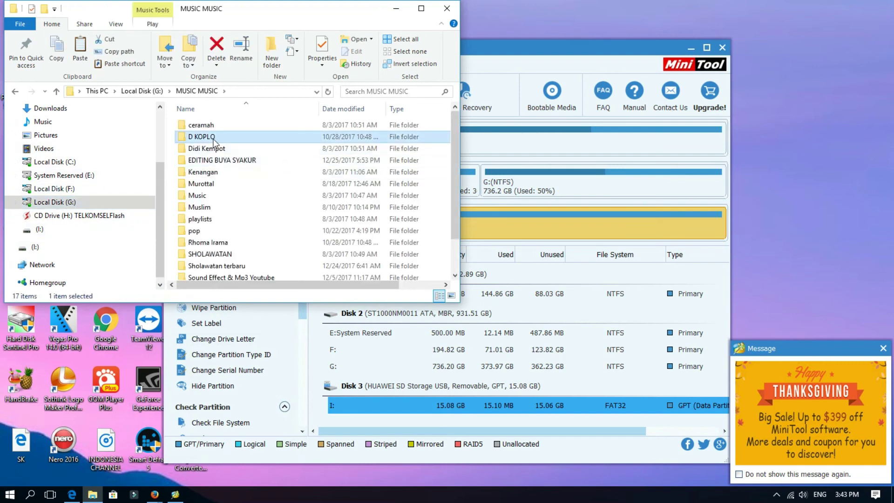
right_click(214, 140)
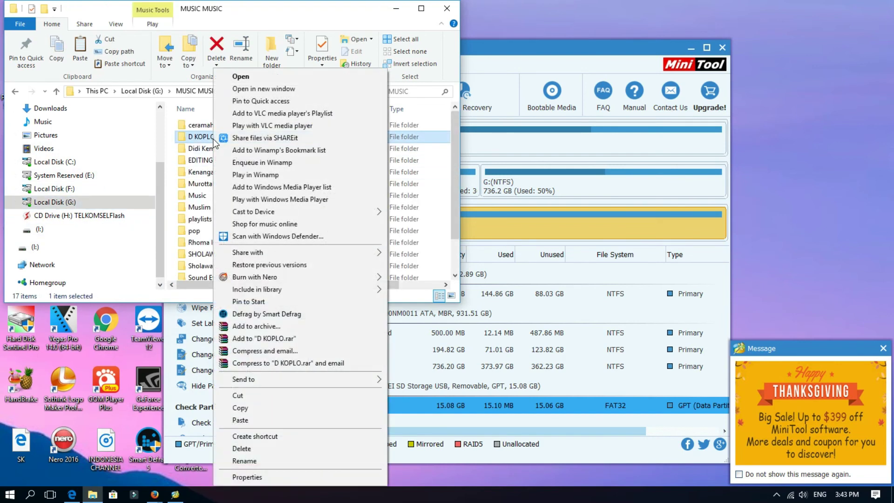
left_click(235, 407)
left_click(39, 229)
right_click(270, 220)
left_click(301, 295)
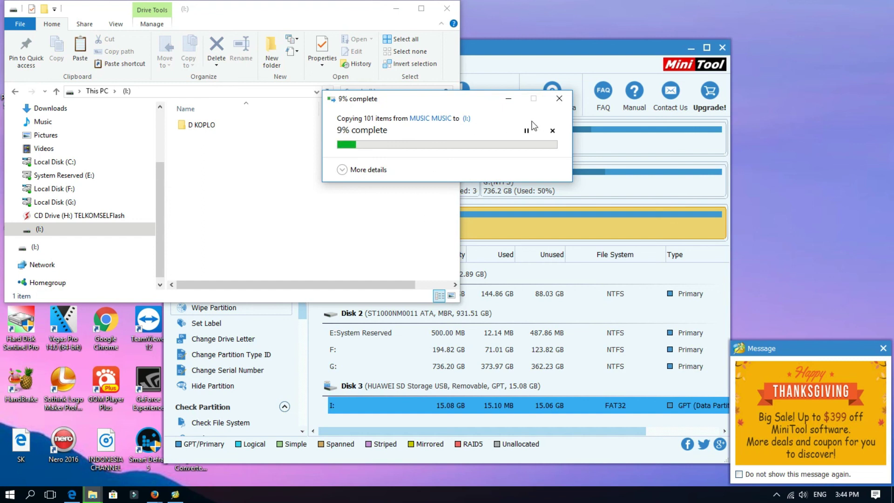
Cancel the running copy and delete the D KOPLO folder from drive I:.
left_click(559, 98)
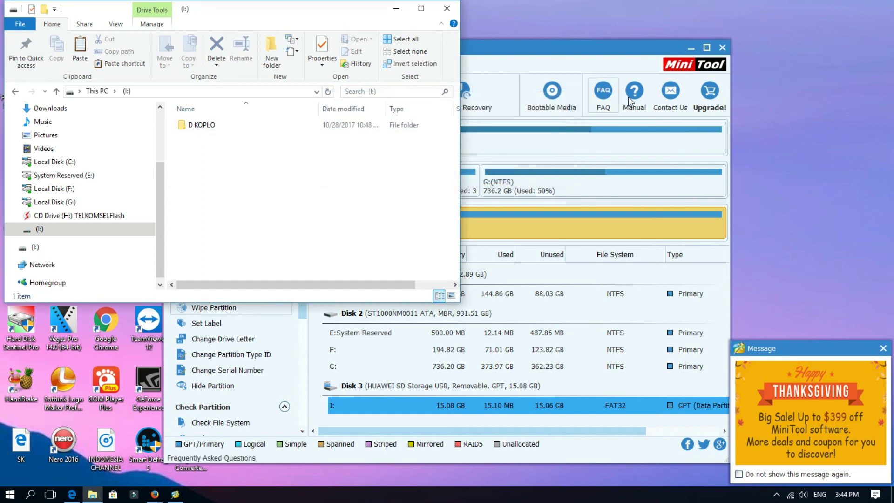
right_click(186, 130)
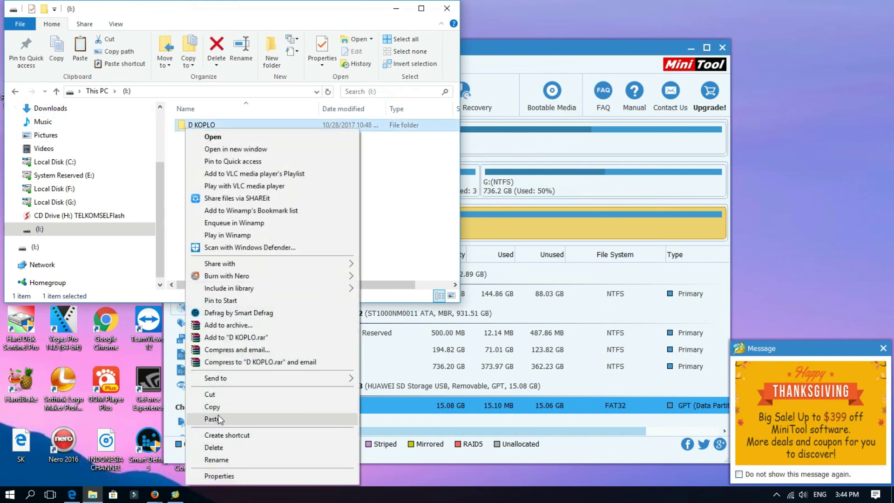
left_click(218, 447)
left_click(512, 293)
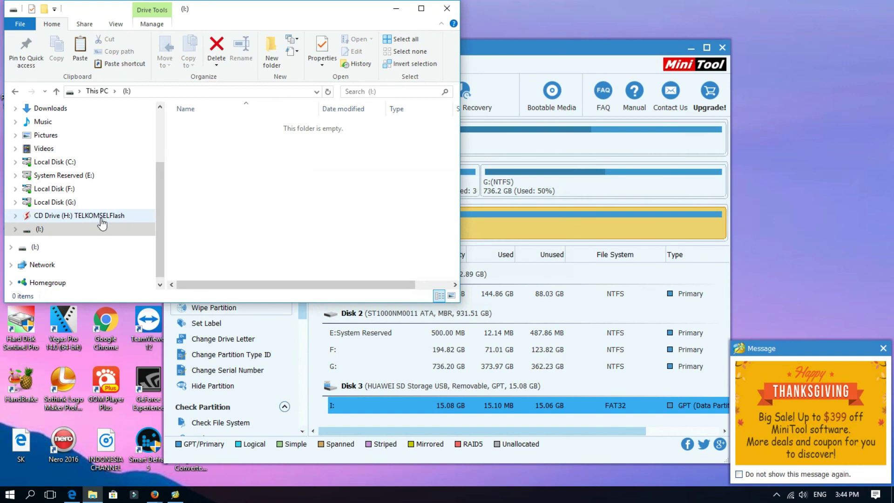
In the KITAB folder on Local Disk (G:), select the PDFs Iqadzul-Himam, minhajul abidin, SYARAH ARBAIN NAWAWIYYAAH (PPA), syarah-al-hikam-ibnu-athailah and one more file further down.
left_click(71, 189)
left_click(71, 202)
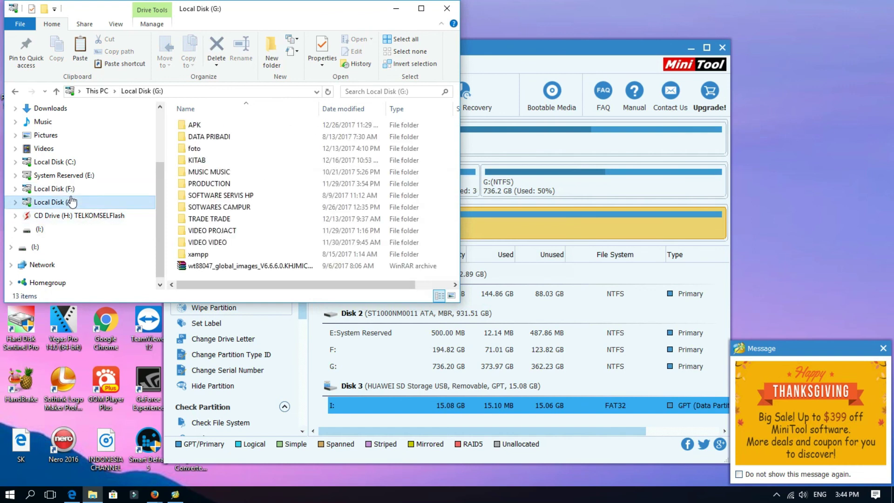
double_click(217, 168)
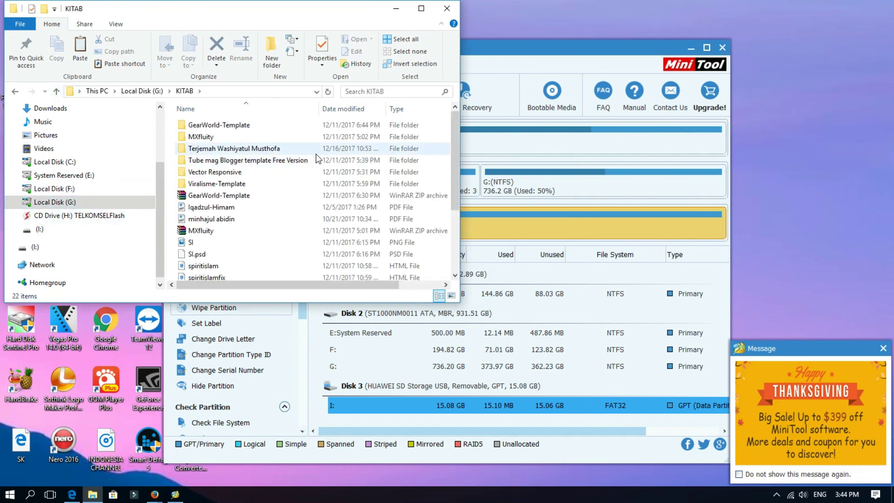
scroll(215, 156, "down", 2)
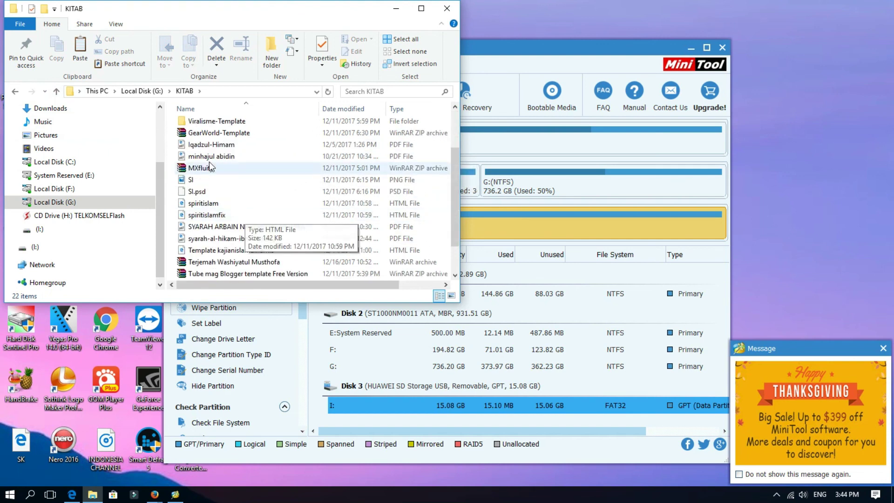
left_click(214, 148)
left_click(214, 156, "ctrl")
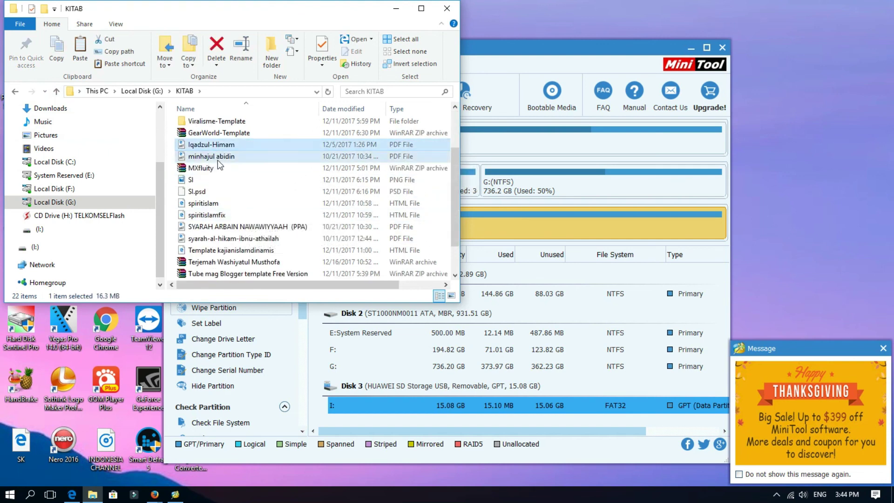
left_click(216, 226, "ctrl")
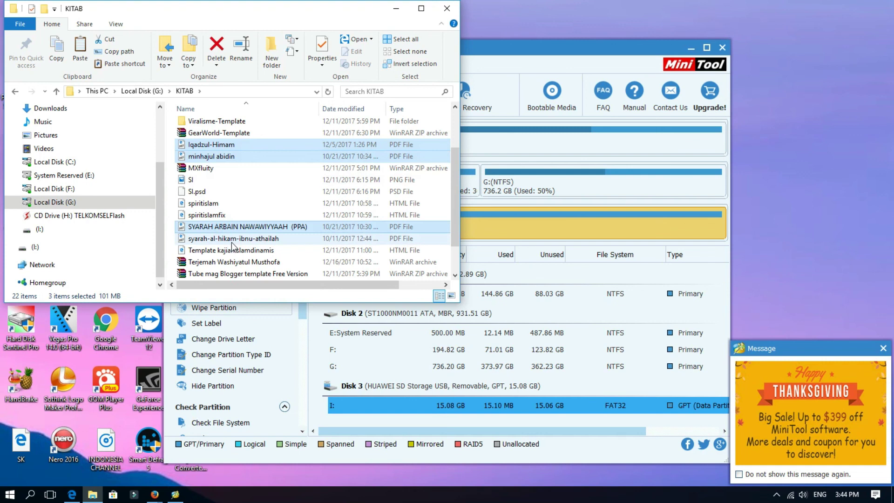
left_click(233, 239, "ctrl")
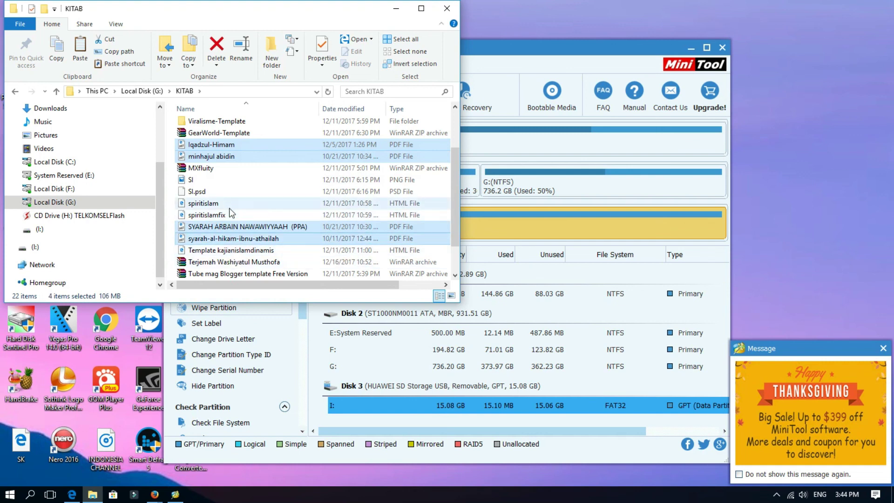
scroll(313, 217, "down", 1)
left_click(253, 273, "ctrl")
right_click(253, 275)
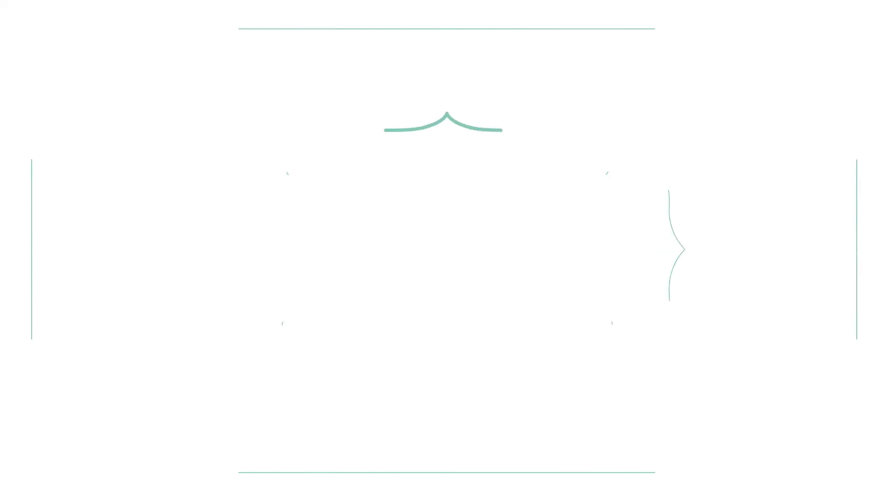